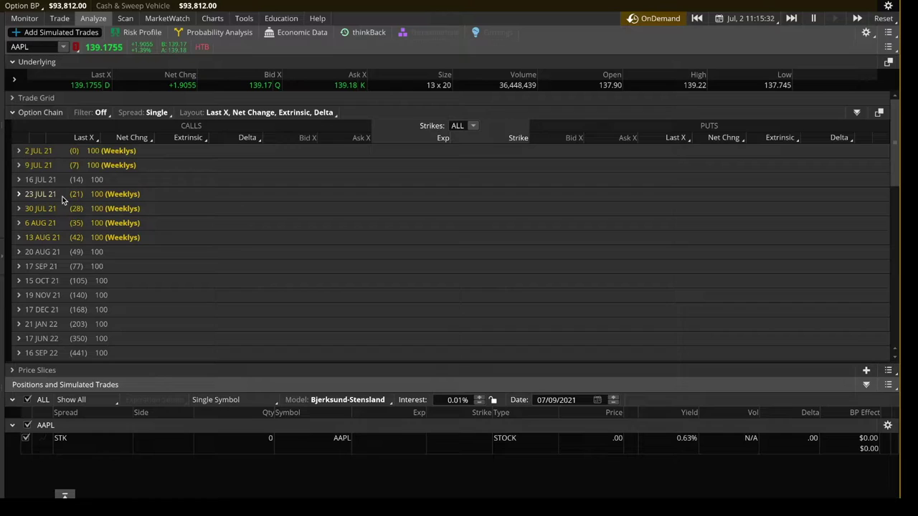
# Simulate selling one AAPL 139 call in the 13 AUG 21 weekly expiration
pyautogui.click(19, 238)
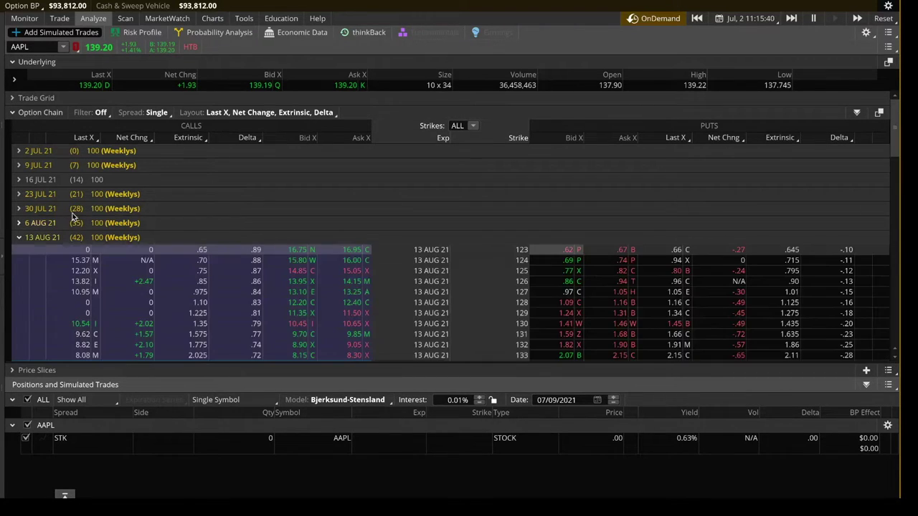
pyautogui.scroll(-3, 283, 303)
pyautogui.scroll(-3, 284, 303)
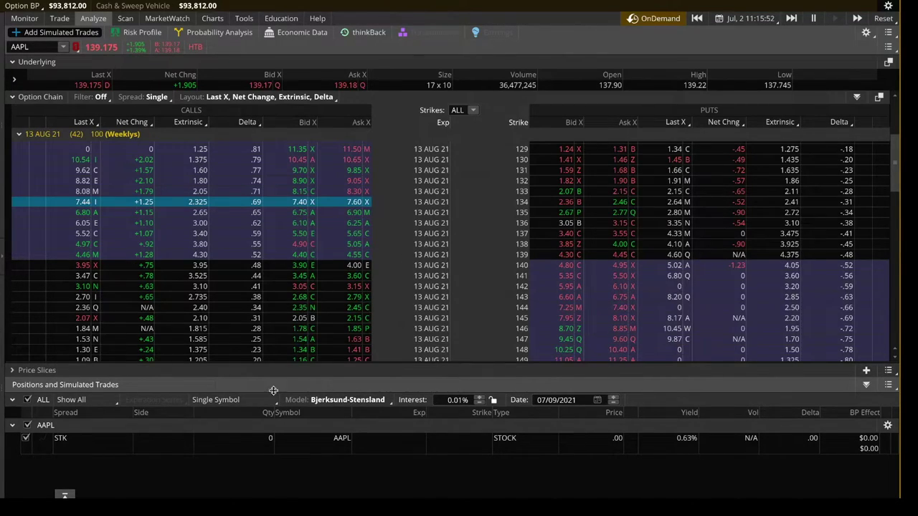
pyautogui.click(302, 258)
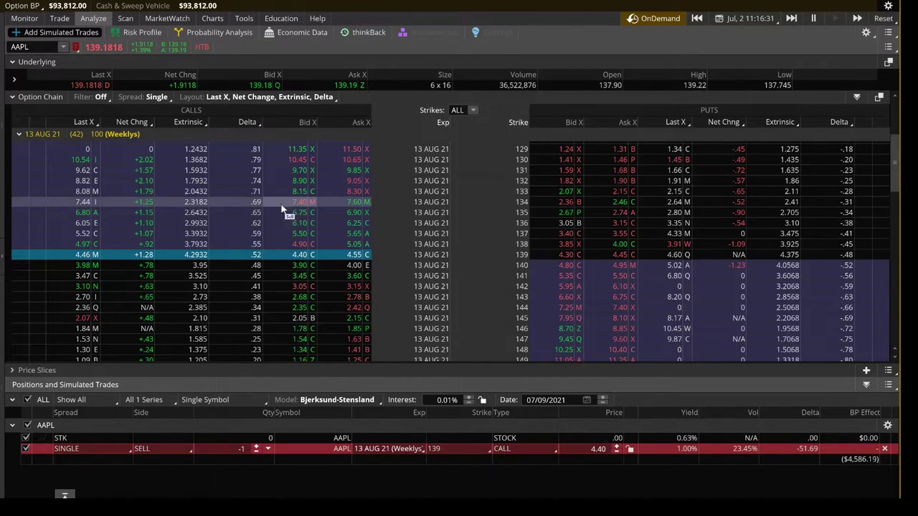
# Simulate buying two 13 AUG 21 134 calls and plot the combined position's risk profile
pyautogui.click(332, 203)
pyautogui.click(332, 204)
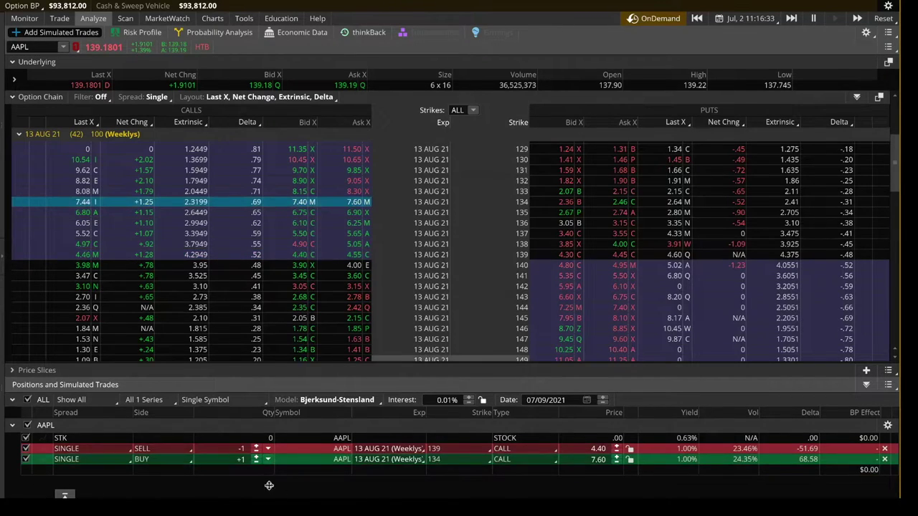
pyautogui.click(257, 455)
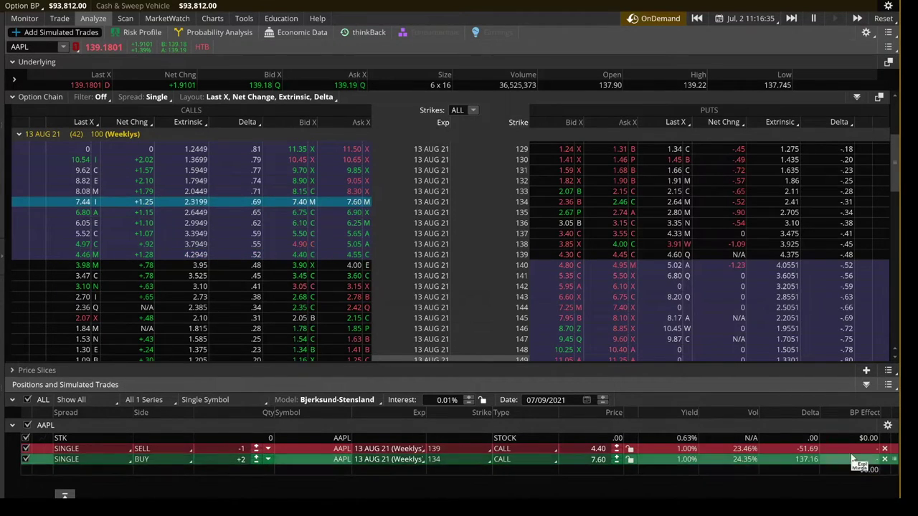
pyautogui.click(139, 34)
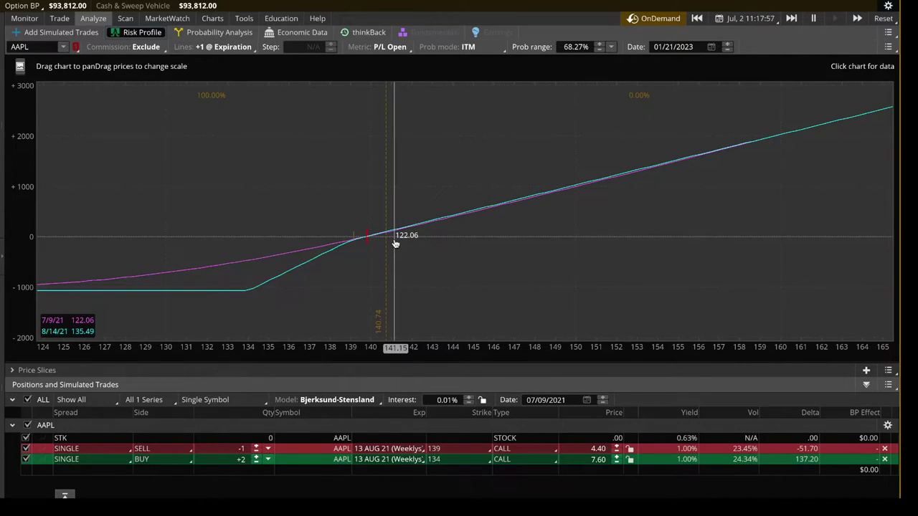
# Examine the 9 JUL 21 weekly option chain around the at-the-money strikes
pyautogui.click(61, 32)
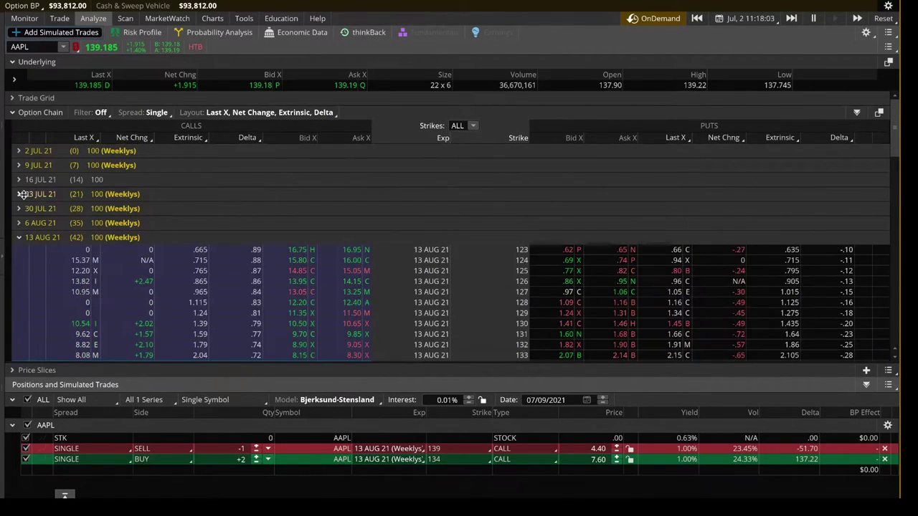
pyautogui.click(19, 165)
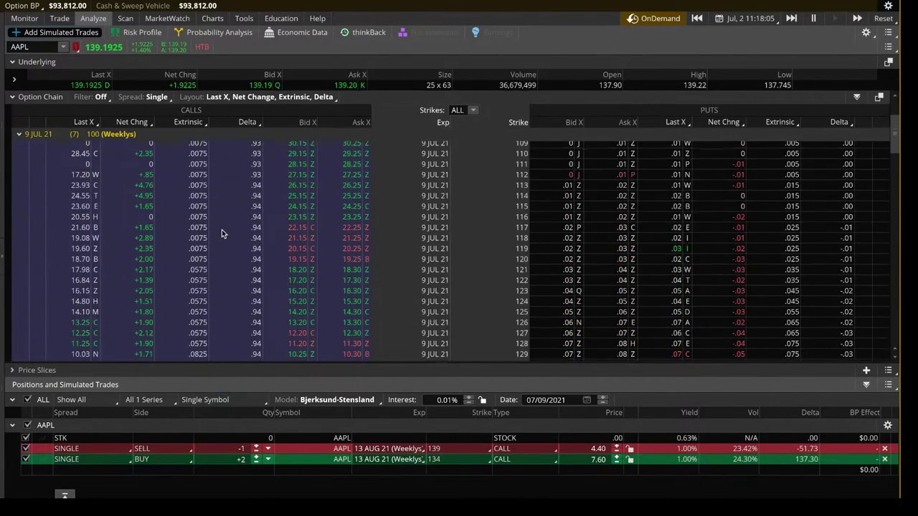
pyautogui.scroll(-3, 222, 229)
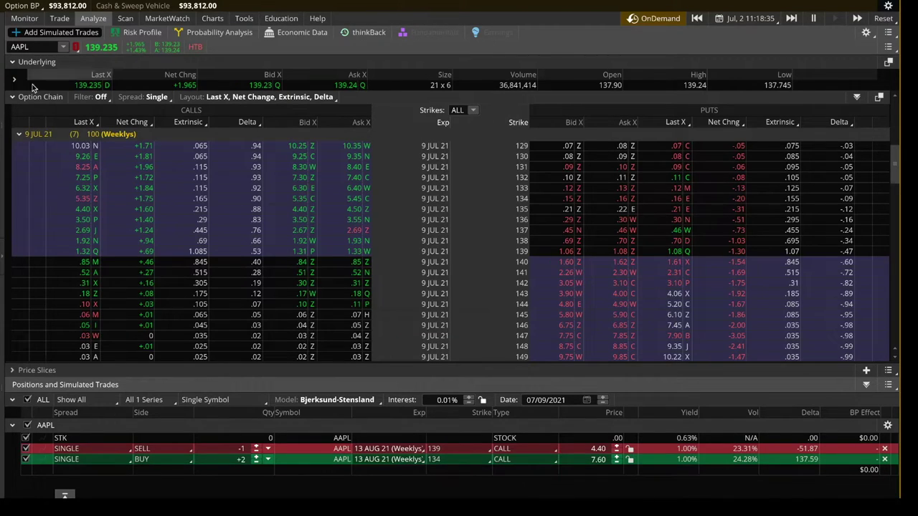
# Remove both simulated 13 AUG 21 call trades and collapse the 9 JUL 21 and 13 AUG 21 expirations
pyautogui.click(884, 449)
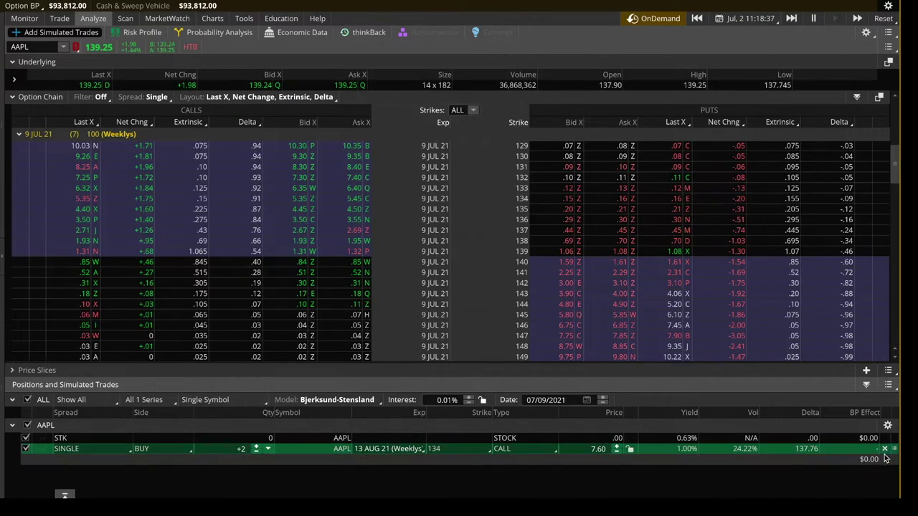
pyautogui.click(883, 450)
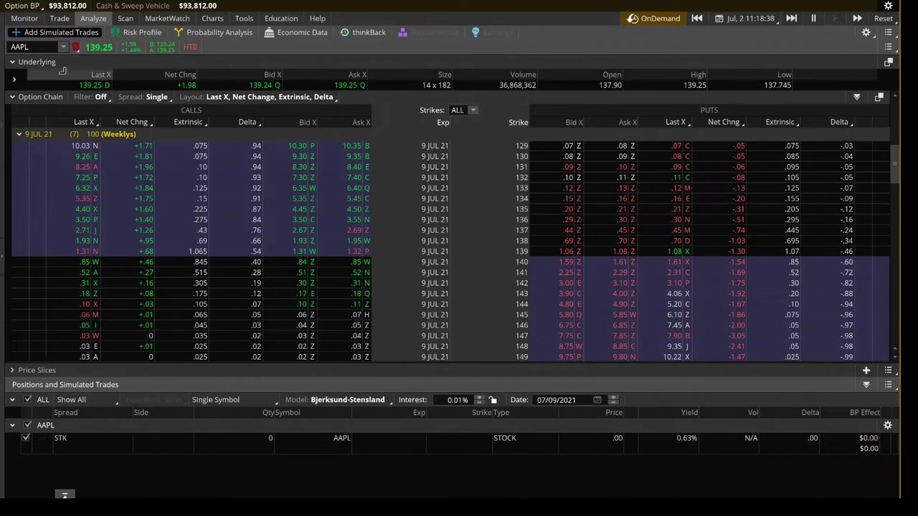
pyautogui.click(18, 134)
pyautogui.scroll(-1, 229, 201)
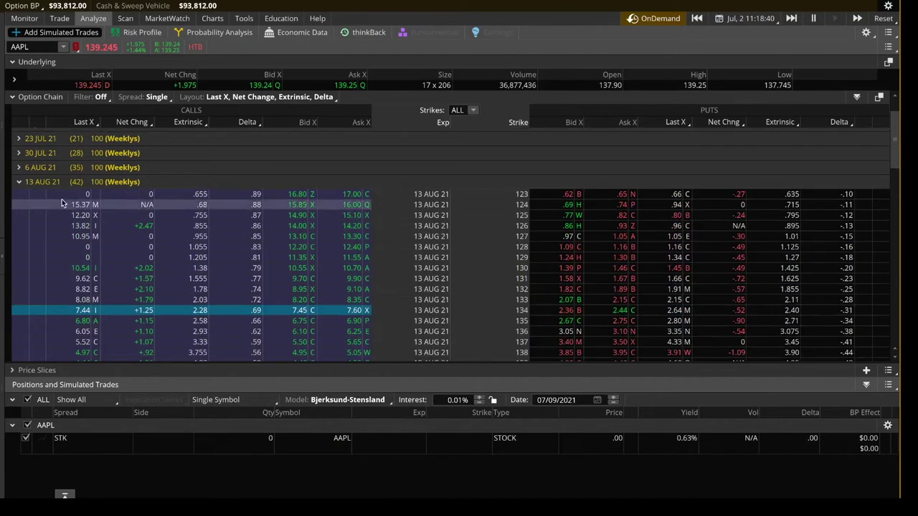
pyautogui.click(25, 181)
# Simulate selling one 140 call and buying two 120 calls in the 20 JAN 23 expiration
pyautogui.scroll(-8, 134, 265)
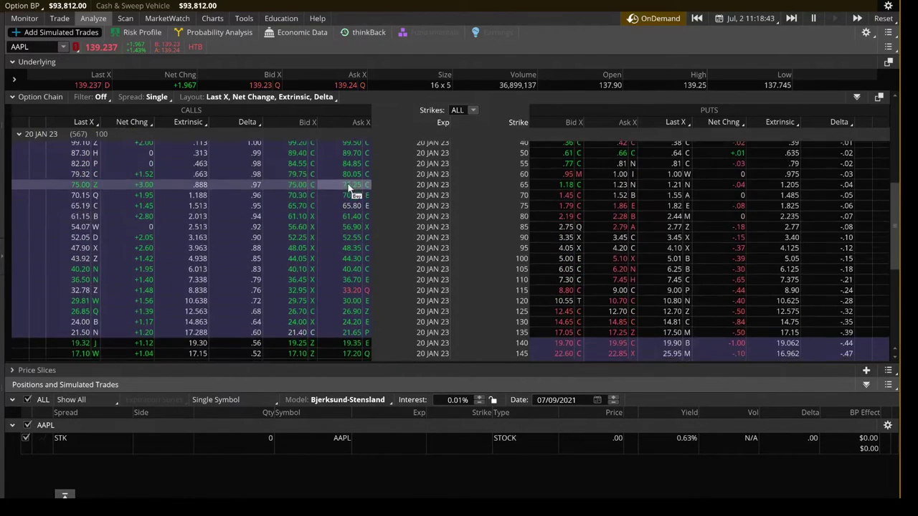
pyautogui.scroll(-3, 349, 188)
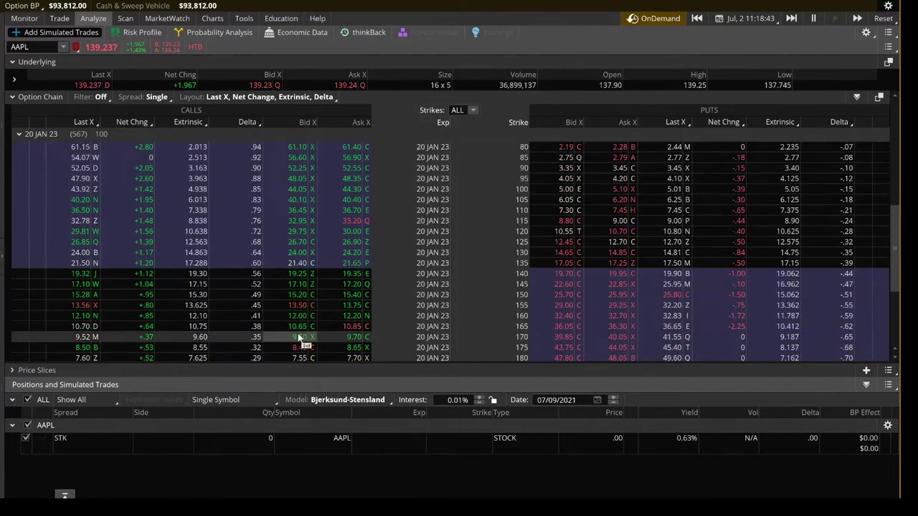
pyautogui.click(302, 277)
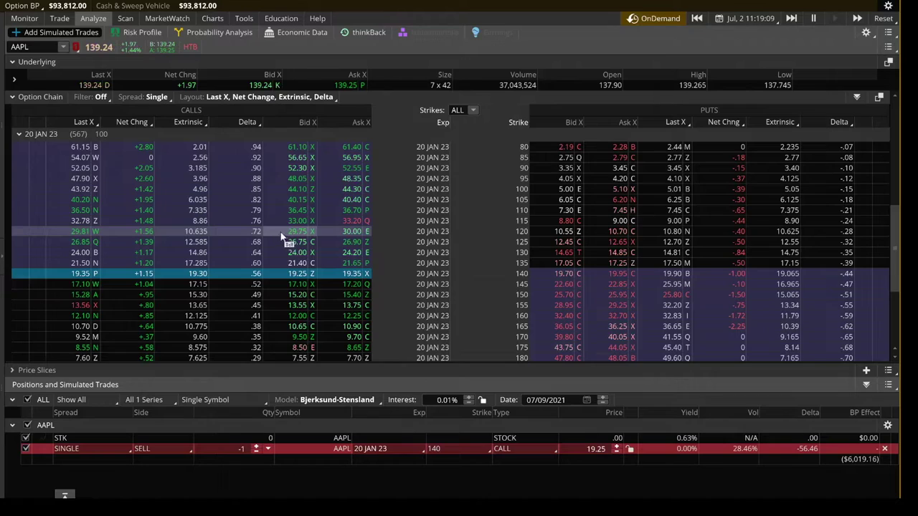
pyautogui.click(351, 235)
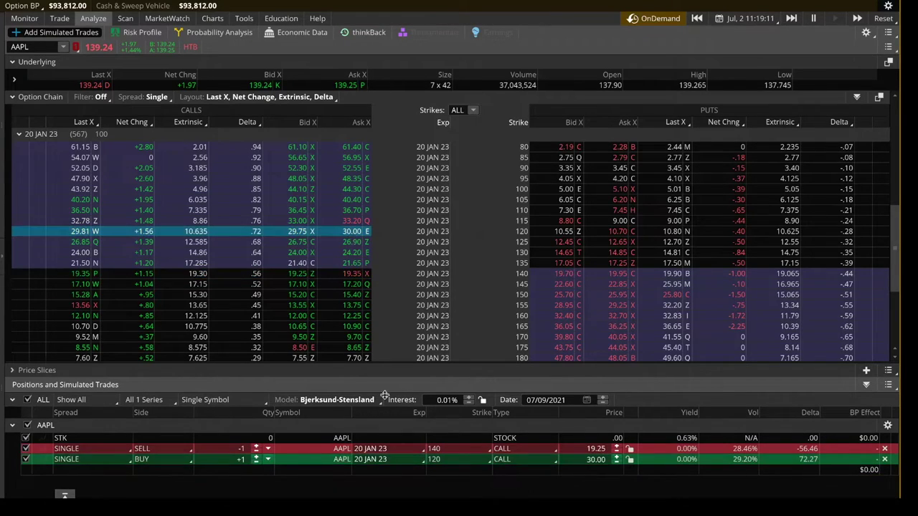
pyautogui.click(256, 456)
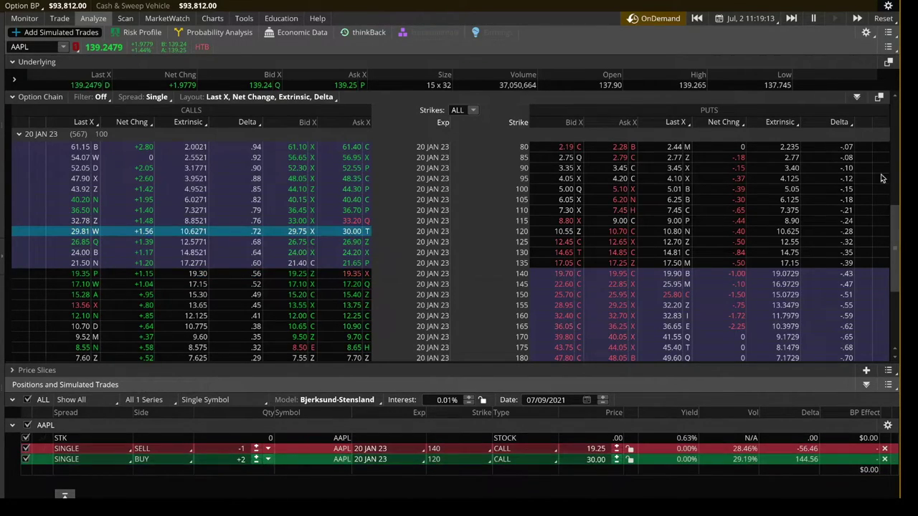
# Plot the 20 JAN 23 call position's risk profile and examine the profit and loss on both sides of the 120 strike
pyautogui.click(143, 32)
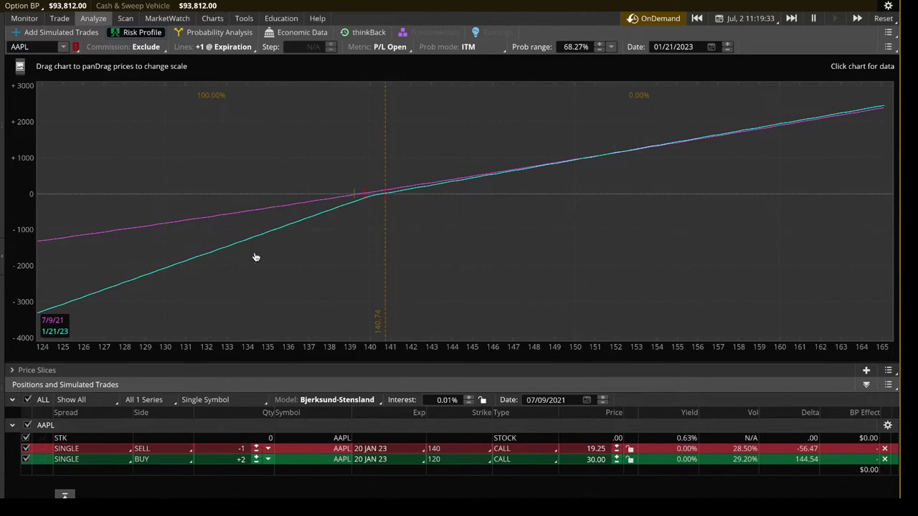
pyautogui.moveTo(256, 256); pyautogui.dragTo(598, 228)
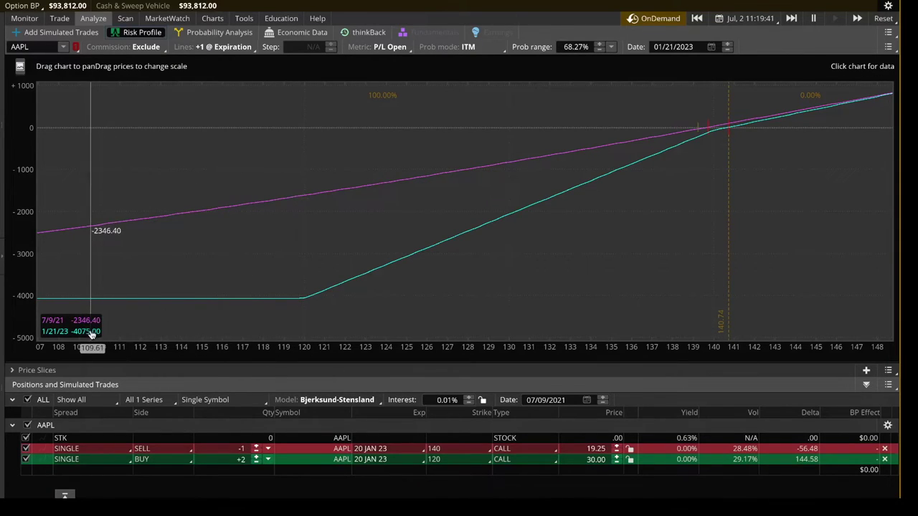
pyautogui.moveTo(648, 206); pyautogui.dragTo(573, 236)
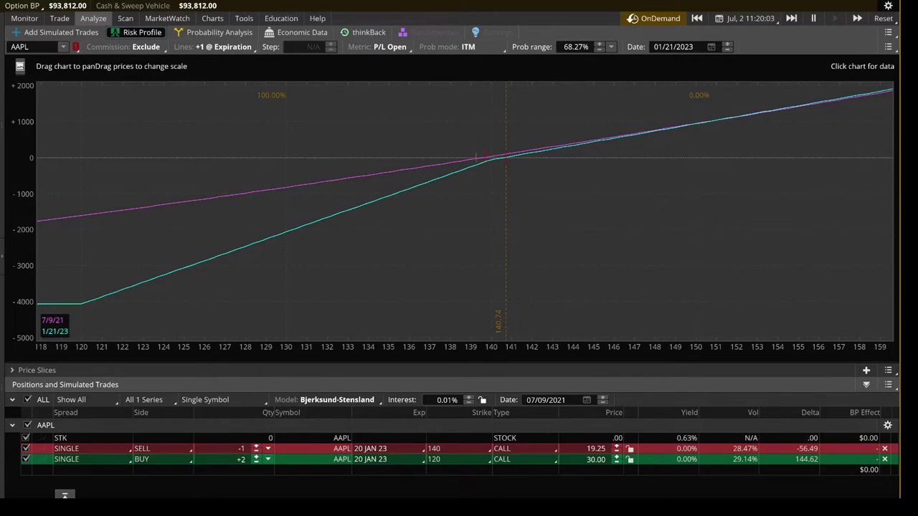
# Return to the option chain for simulated trades and reload it for the symbol AAPL
pyautogui.click(63, 32)
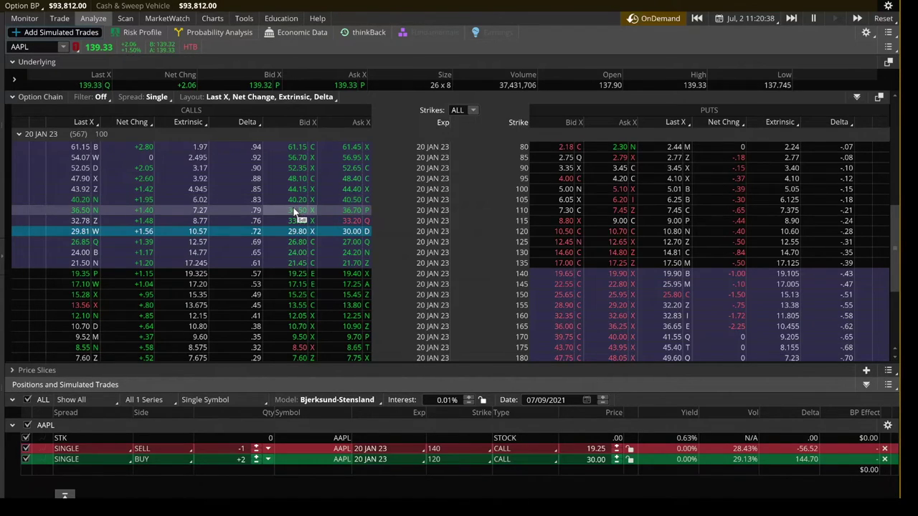
pyautogui.click(24, 47)
pyautogui.write('AAPL')
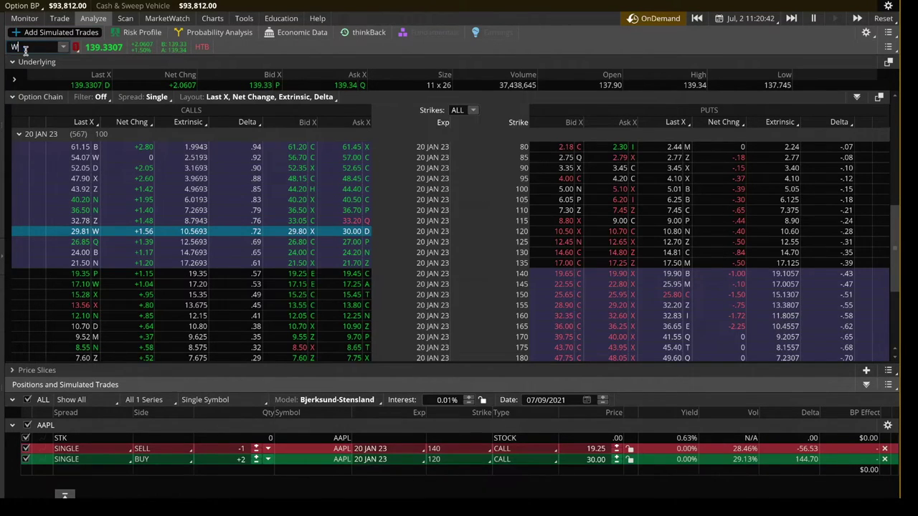
pyautogui.press('Return')
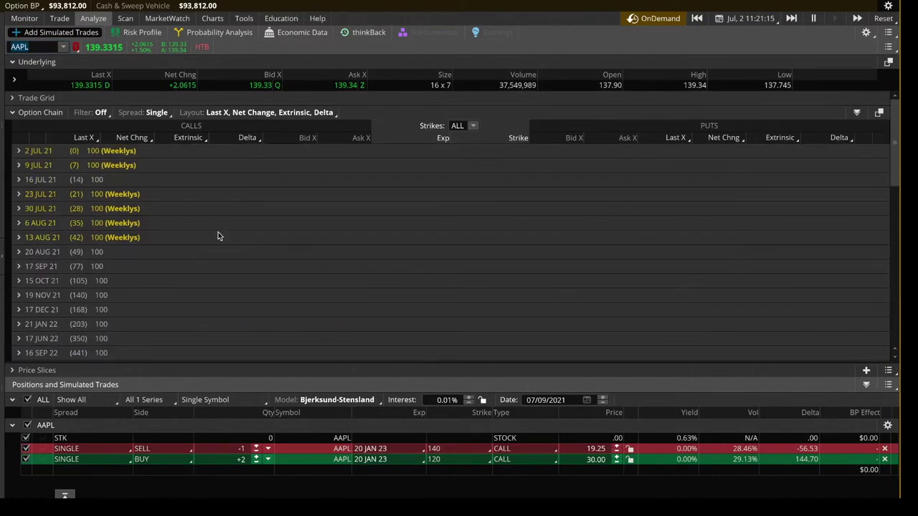
# Simulate selling one 13 AUG 21 139 put and remove both 20 JAN 23 call trades
pyautogui.click(16, 238)
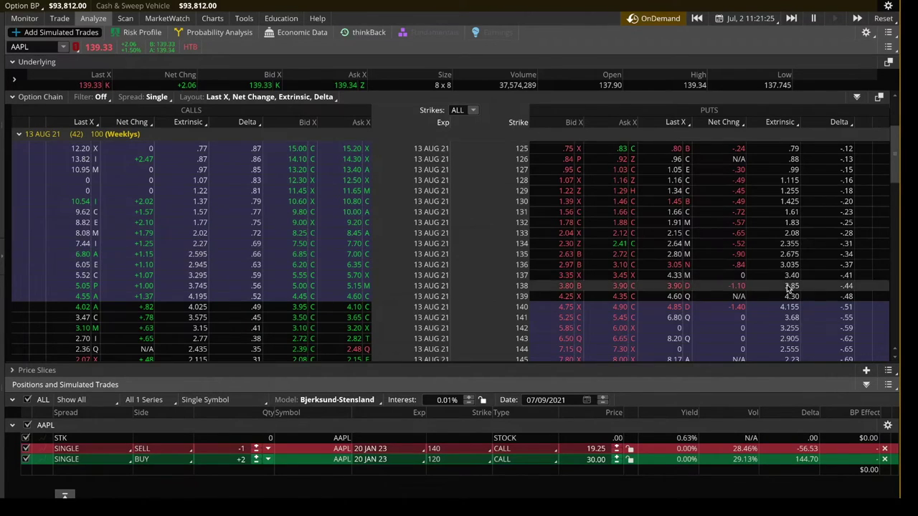
pyautogui.scroll(-1, 773, 286)
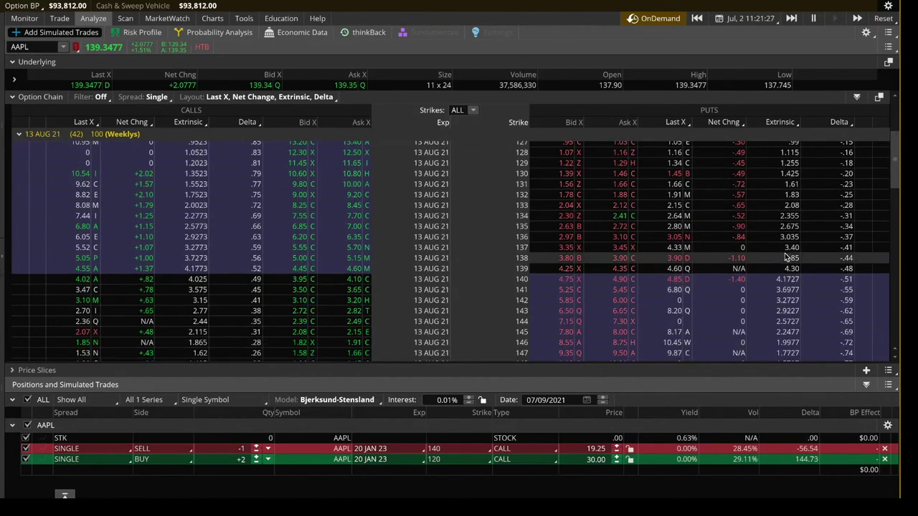
pyautogui.click(570, 269)
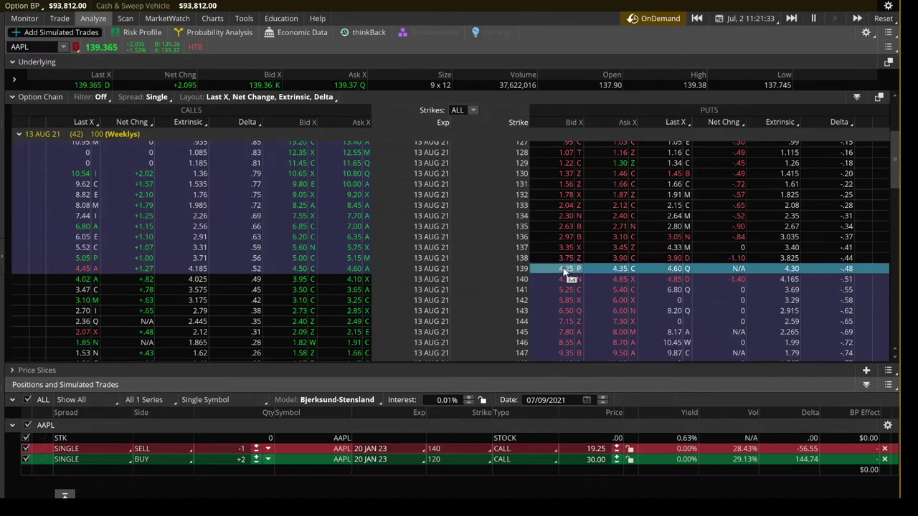
pyautogui.click(884, 448)
pyautogui.click(883, 448)
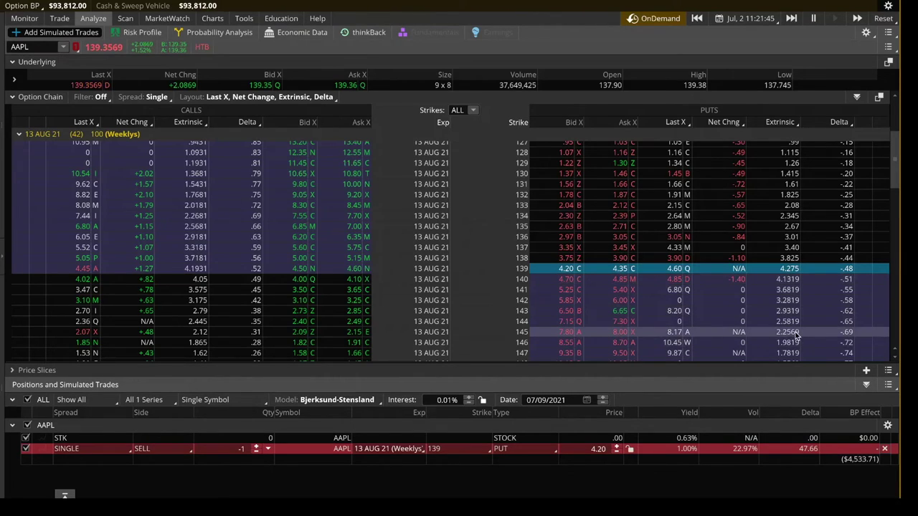
# Simulate buying two 13 AUG 21 145 puts and plot the combined put position's risk profile
pyautogui.click(618, 332)
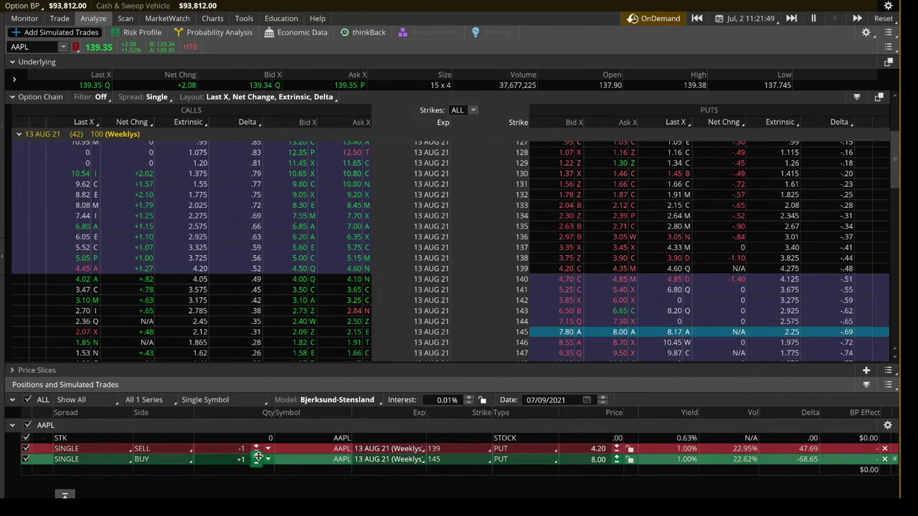
pyautogui.click(255, 456)
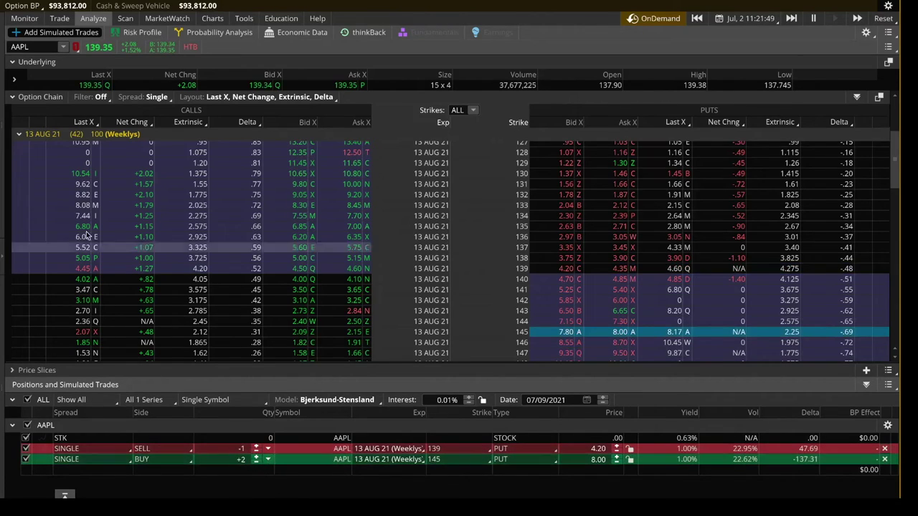
pyautogui.click(142, 33)
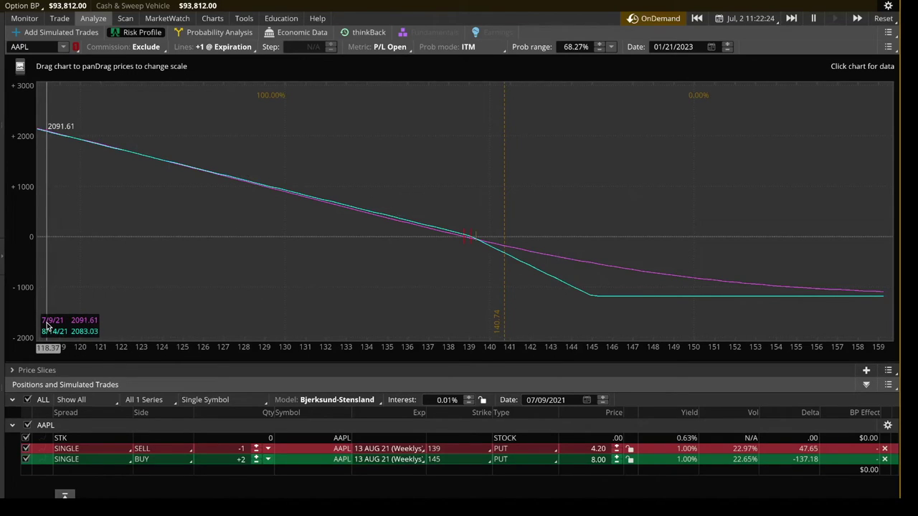
# Advance the risk profile's evaluation date to 07/15/2021 and examine the put position's curve above the 145 strike
pyautogui.click(601, 396)
pyautogui.click(601, 396)
pyautogui.click(601, 396)
pyautogui.click(601, 396)
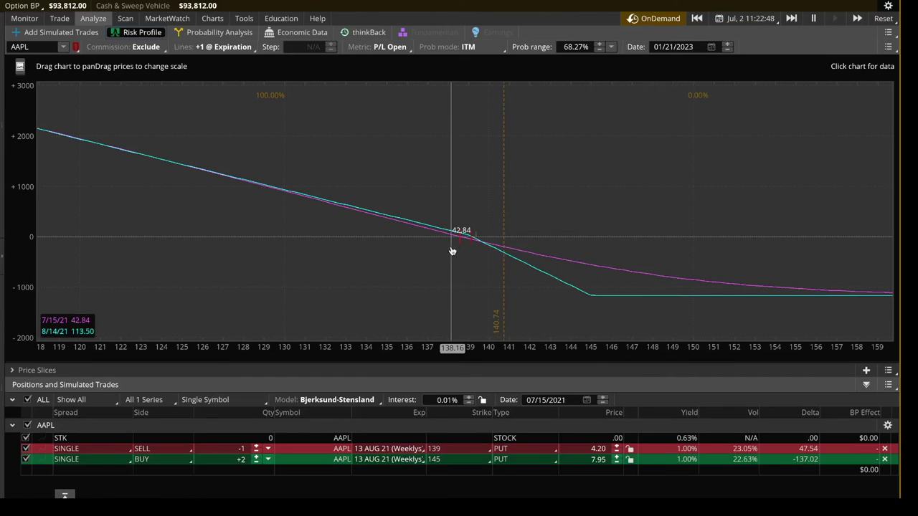
pyautogui.moveTo(489, 236); pyautogui.dragTo(566, 242)
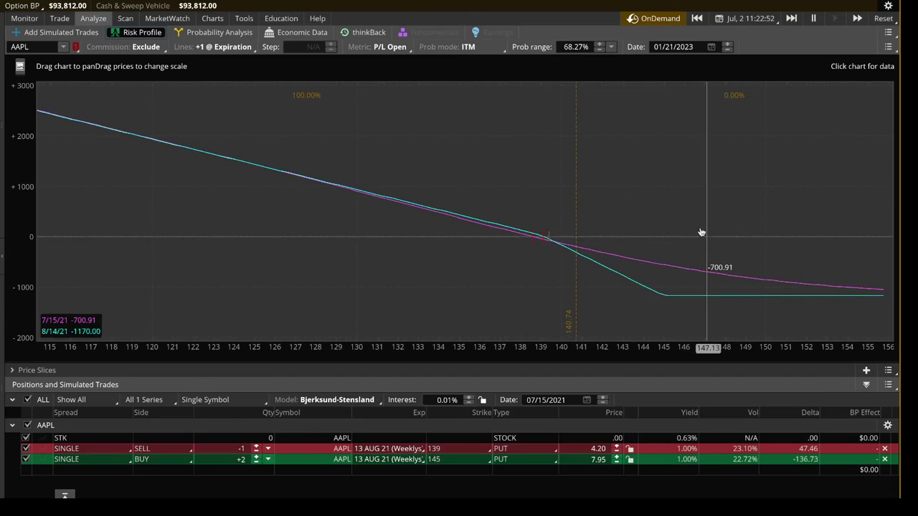